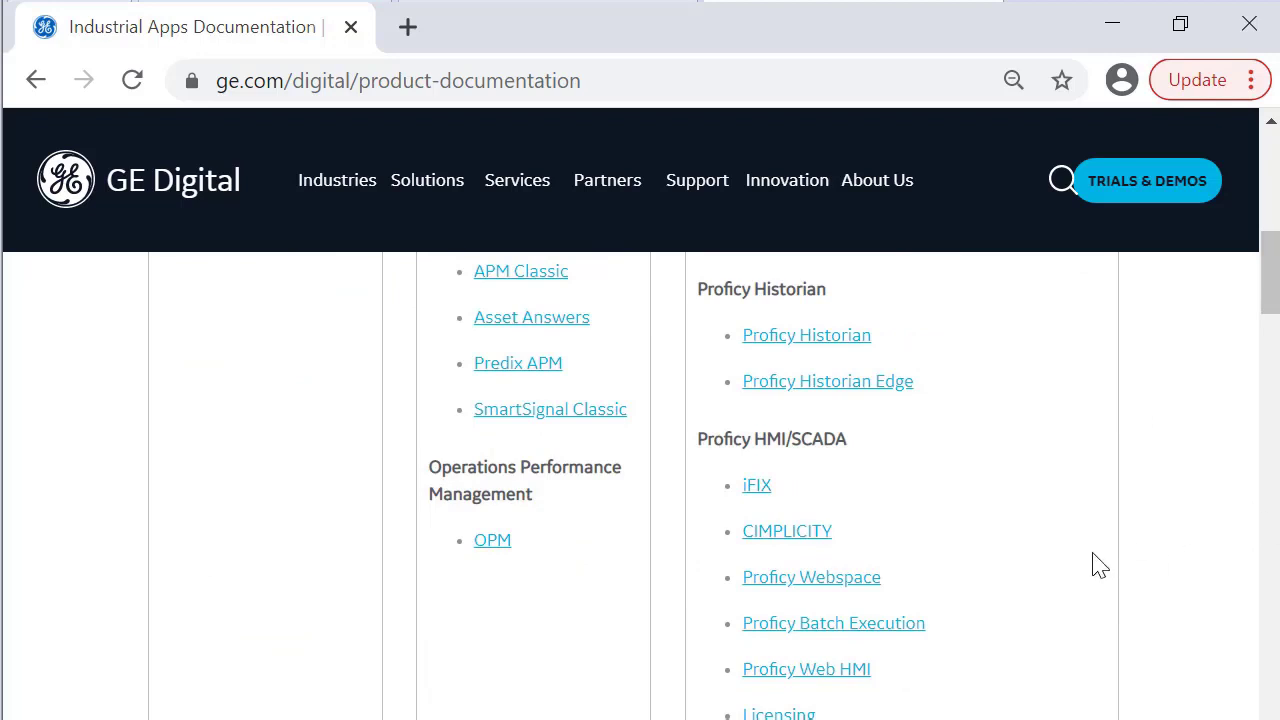
Open the iFIX documentation's System Requirements page under Important Product Information and scroll through it
click(757, 485)
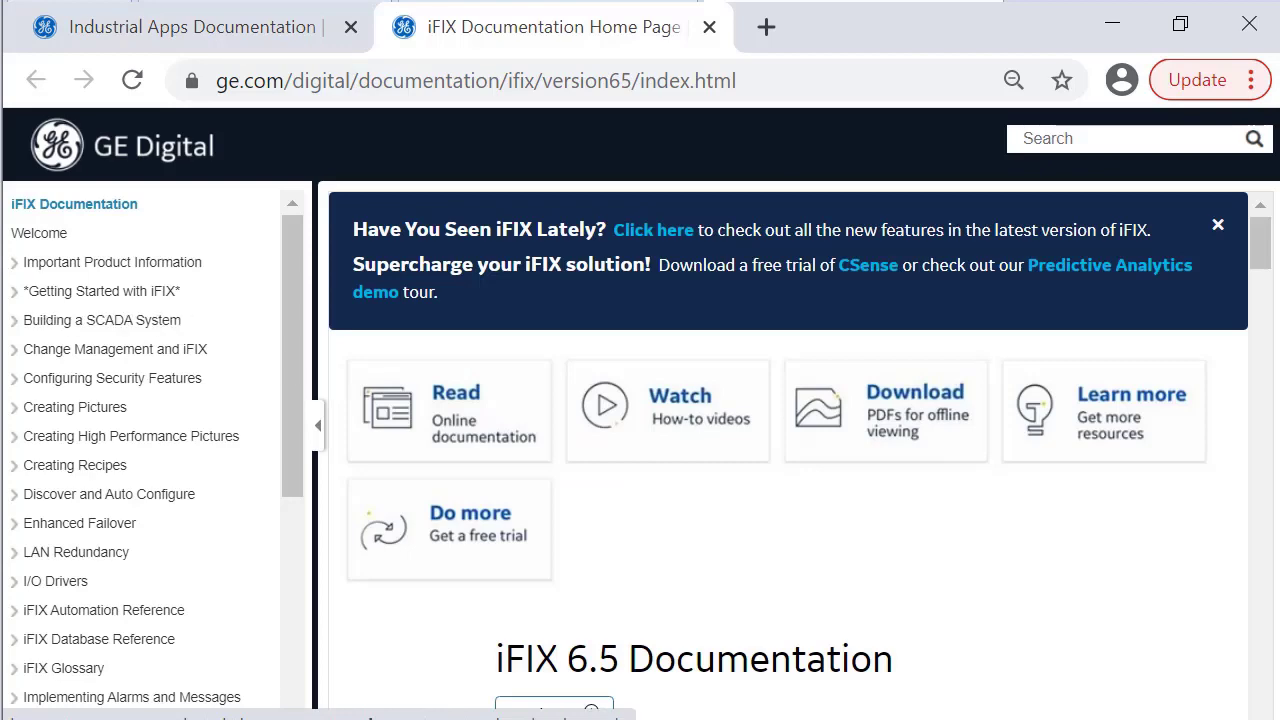
click(13, 266)
click(100, 408)
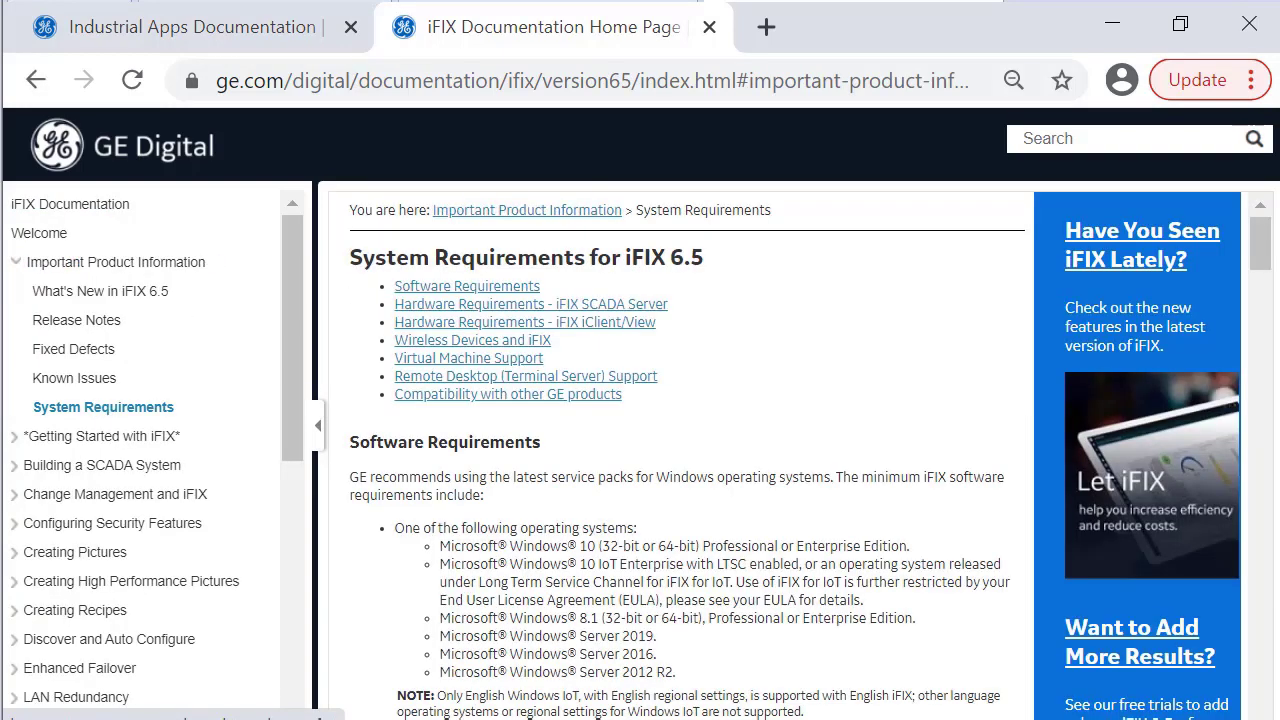
scroll(805, 352, down, 10)
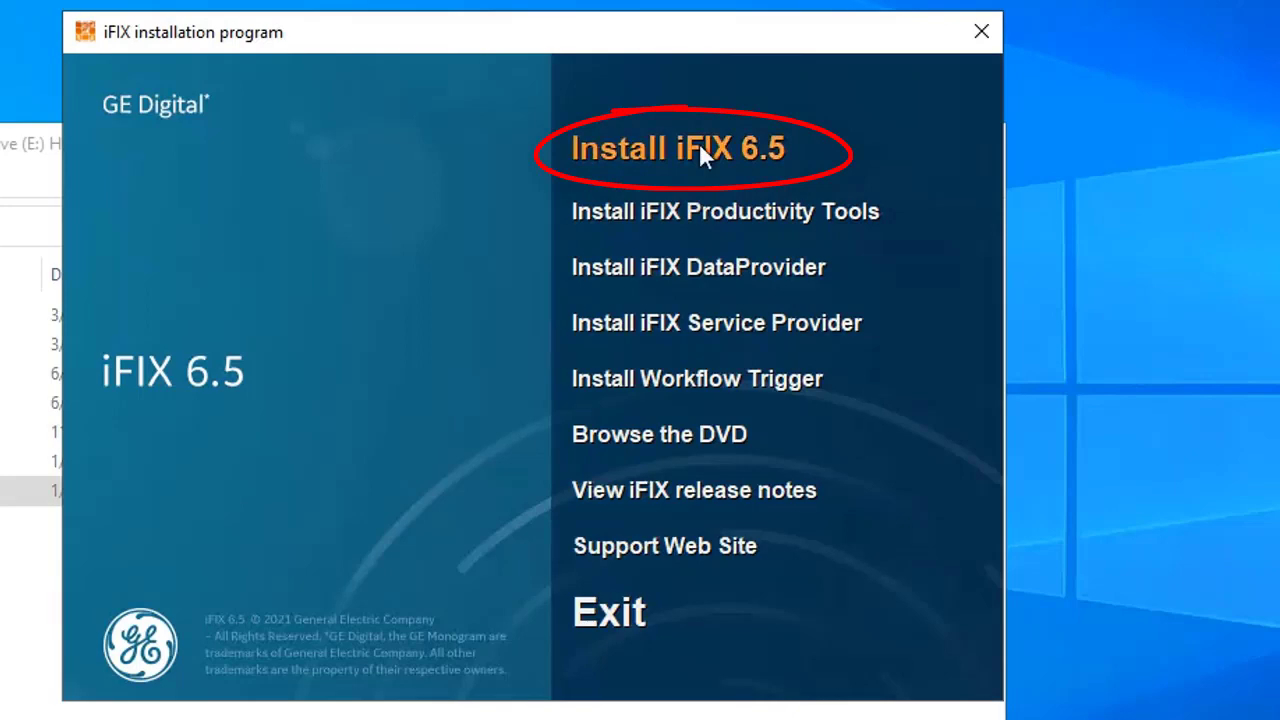
Accept the licence and install iFIX 6.5 as Typical setup into C:\Program Files (x86)\GE\iFIX
click(701, 150)
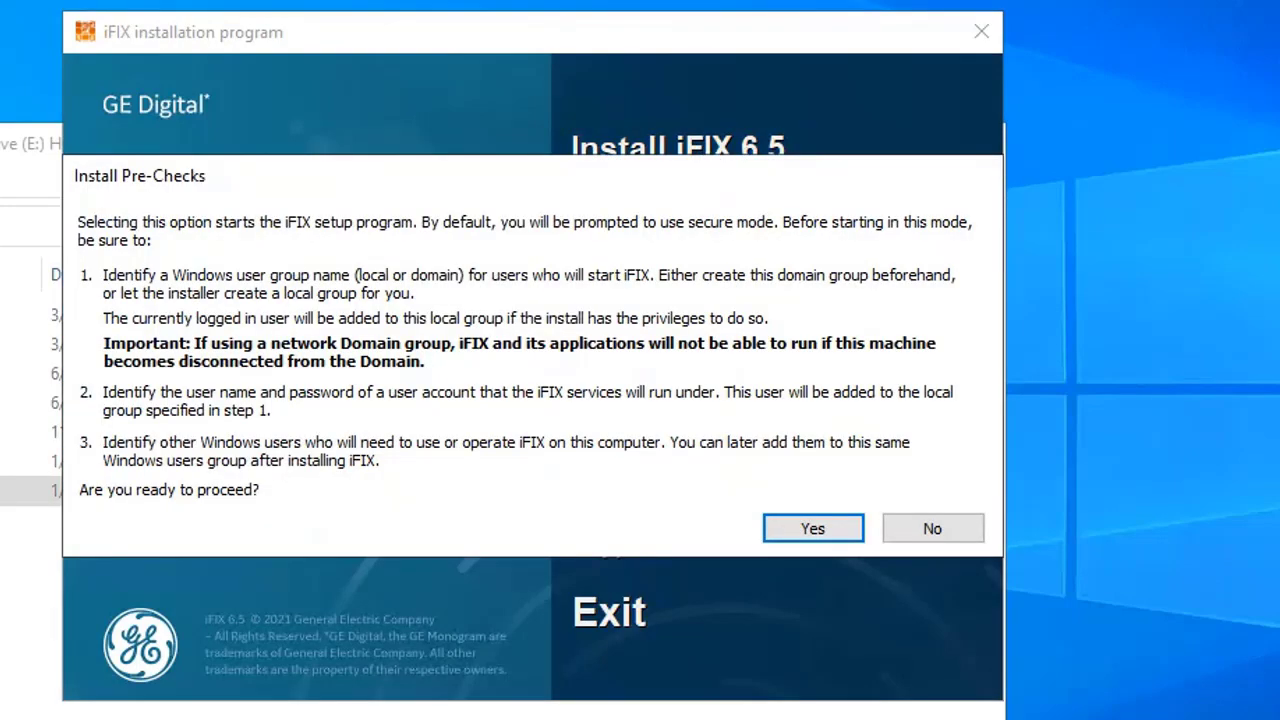
click(803, 531)
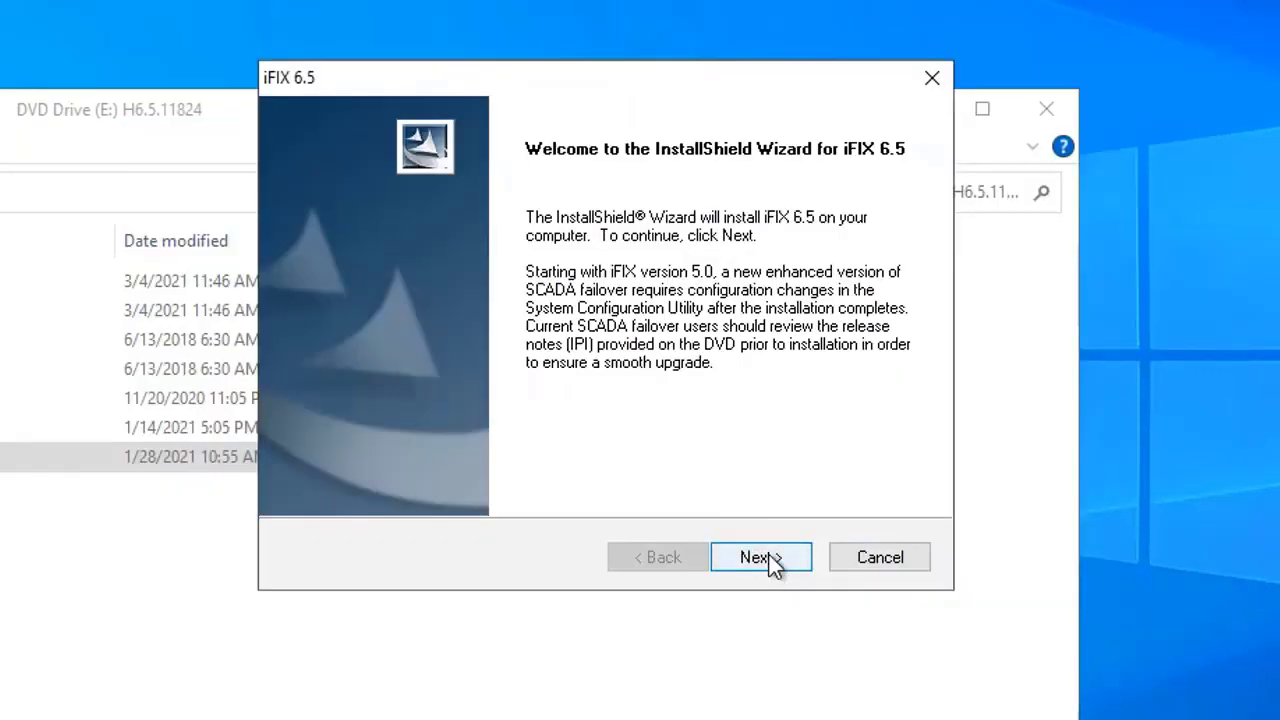
click(760, 557)
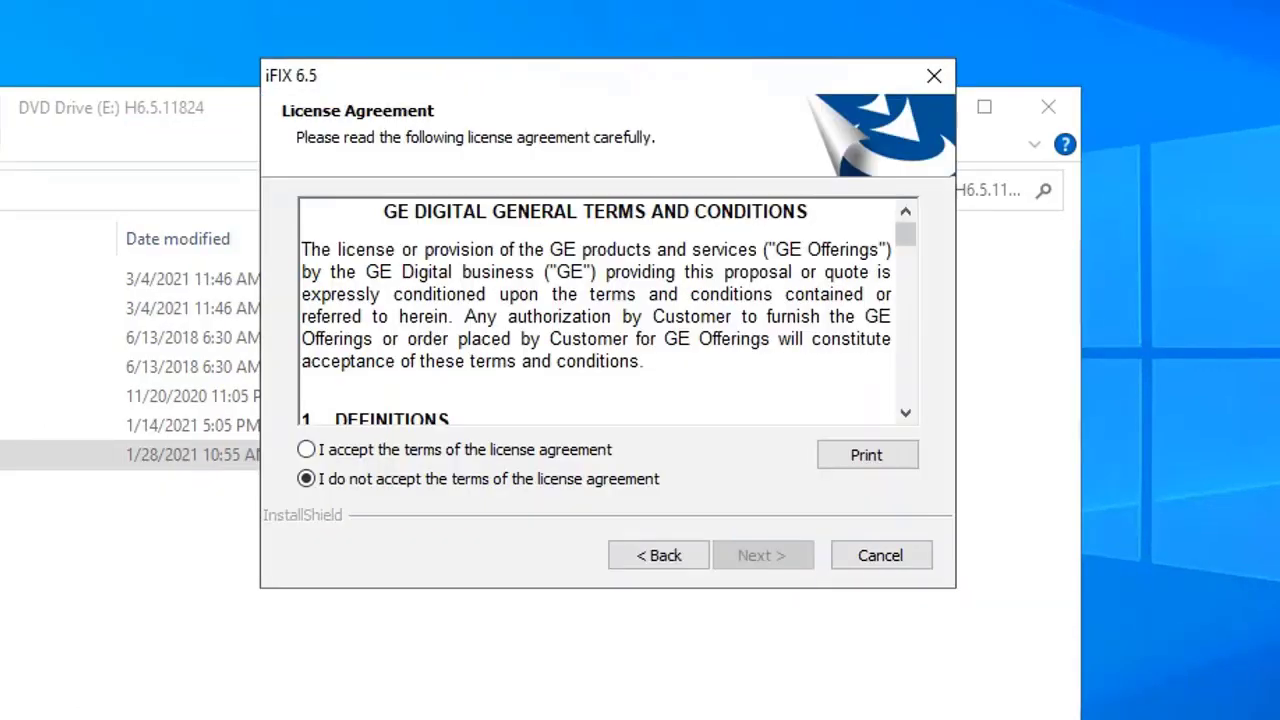
click(322, 452)
click(762, 558)
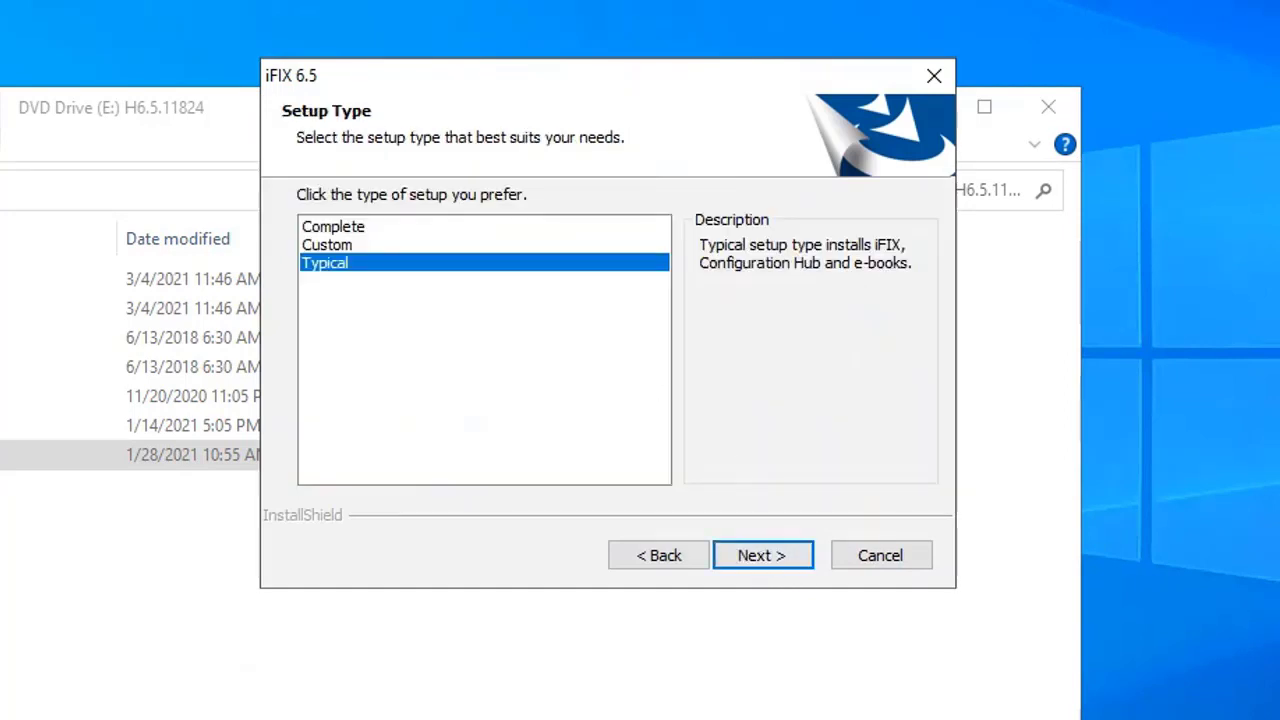
click(765, 560)
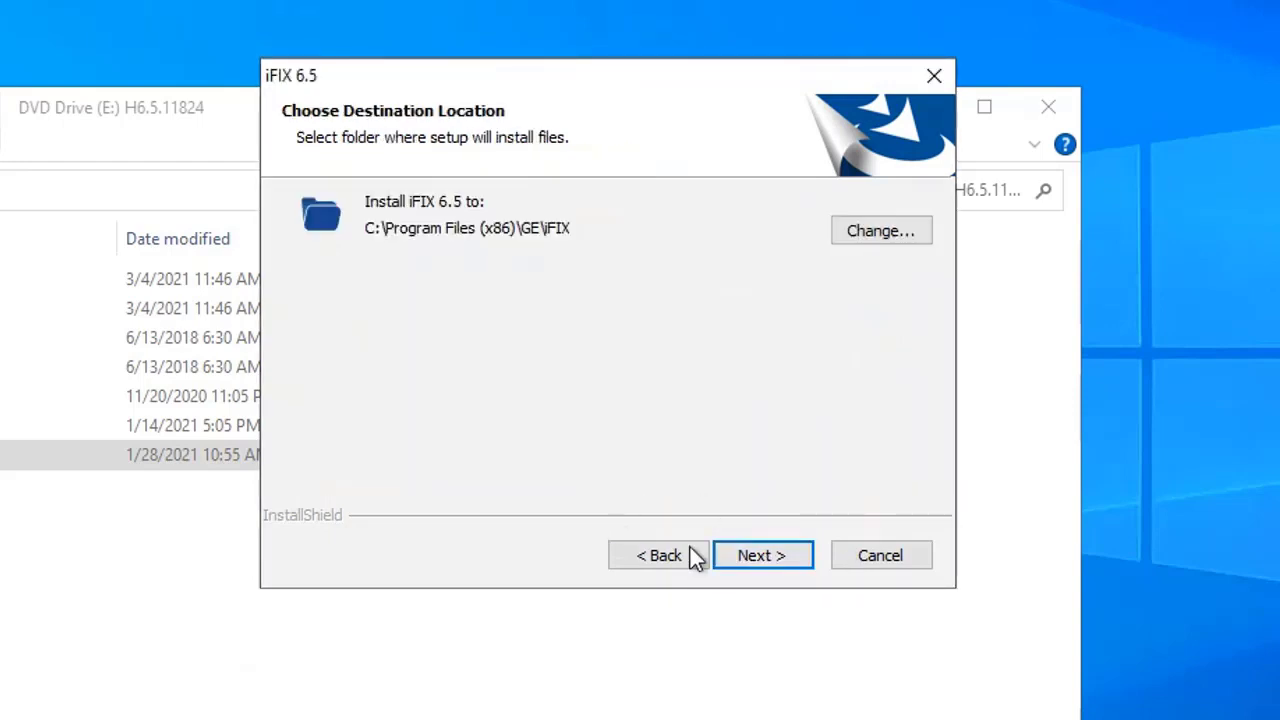
click(768, 554)
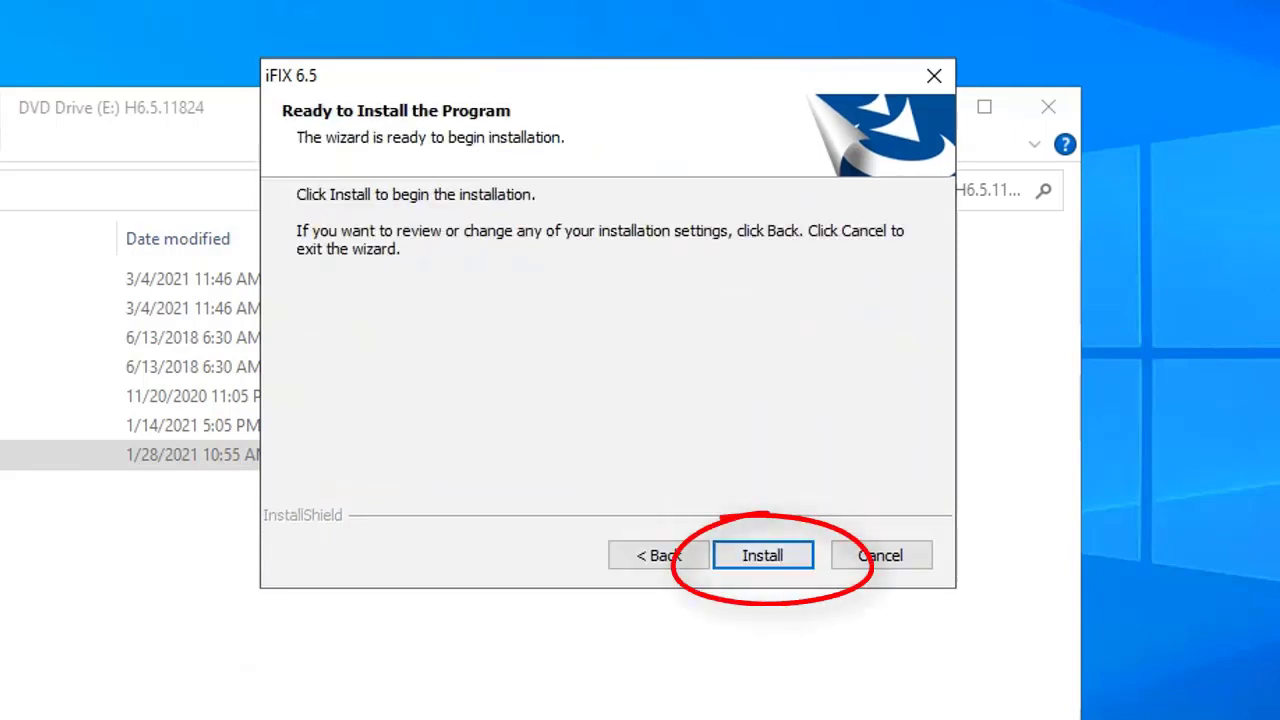
click(766, 560)
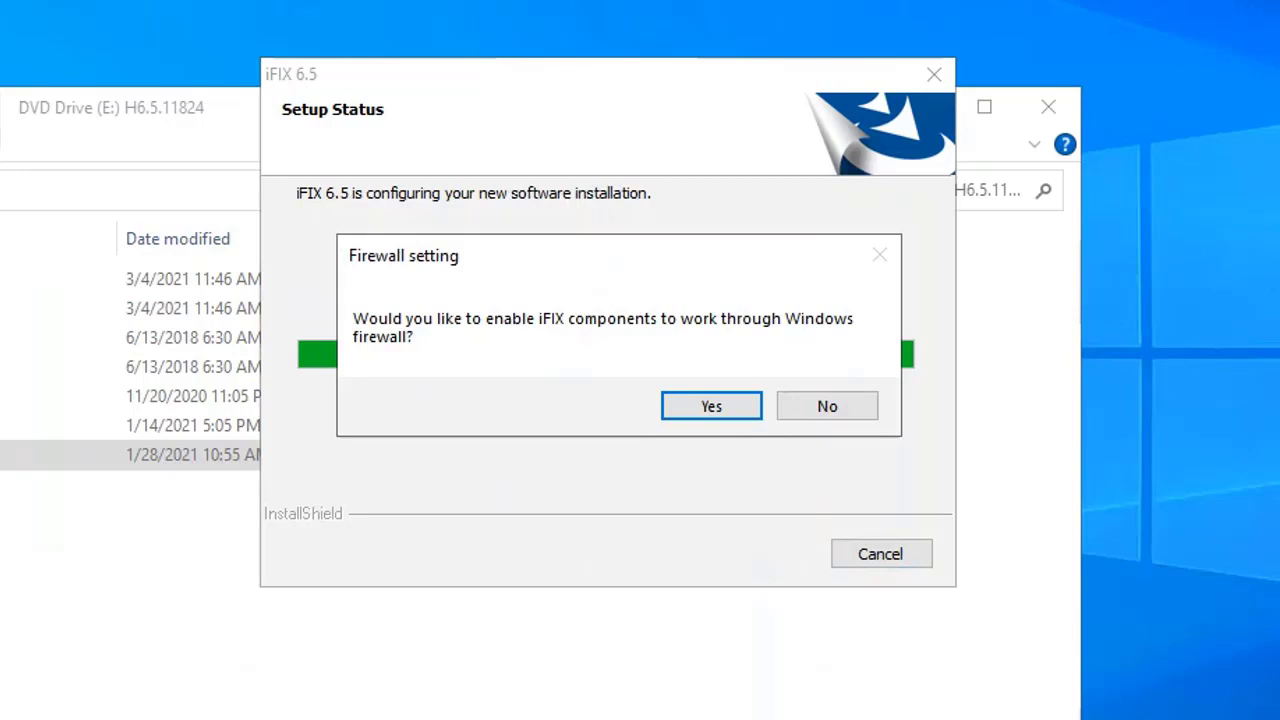
Allow iFIX components through the Windows firewall
click(712, 406)
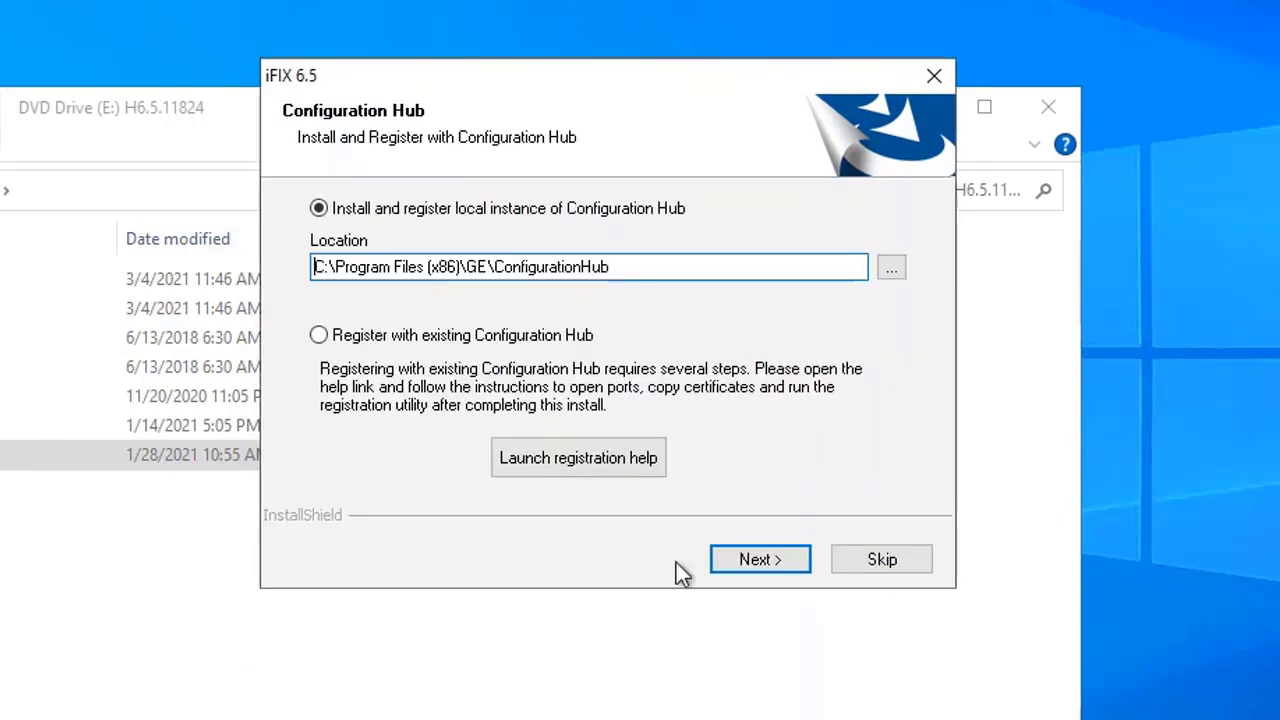
Install a local Configuration Hub instance, entering the client credentials and revealing the secret to verify it
click(762, 562)
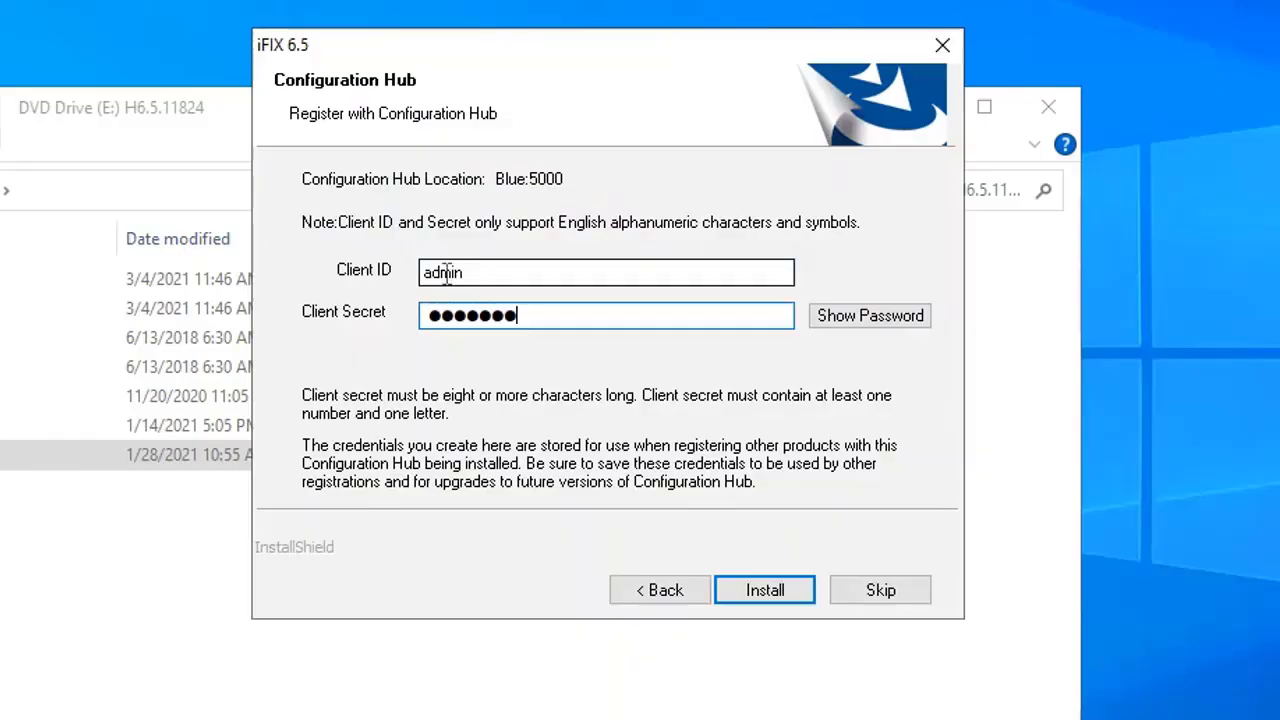
text(3)
click(858, 316)
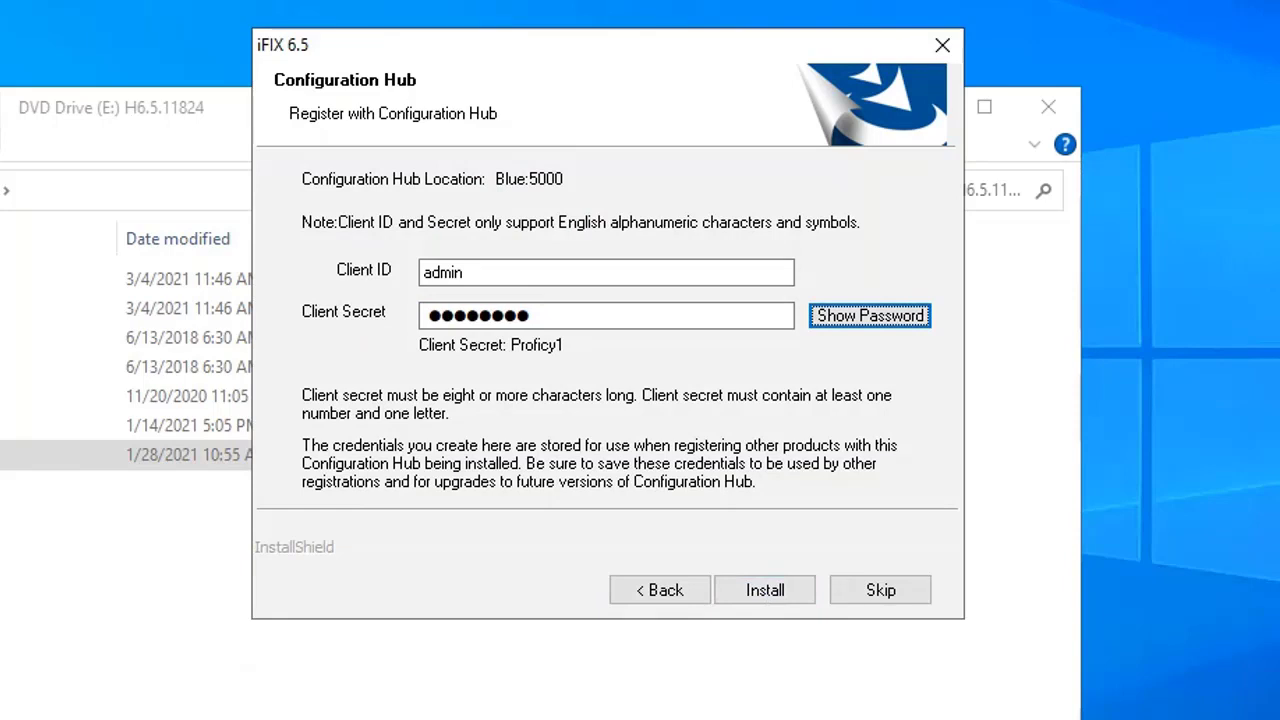
click(766, 590)
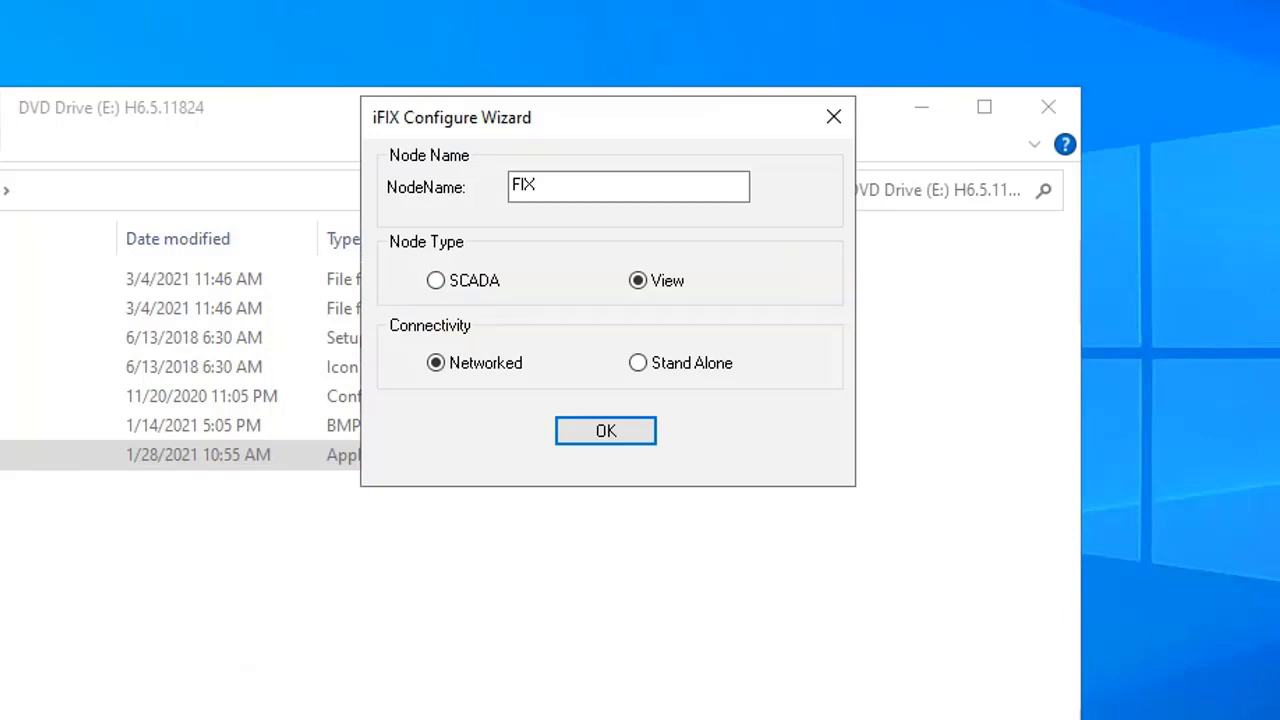
Set node FIX as a Stand Alone SCADA node and confirm secure mode with group IFIXUSERS
click(436, 280)
click(638, 363)
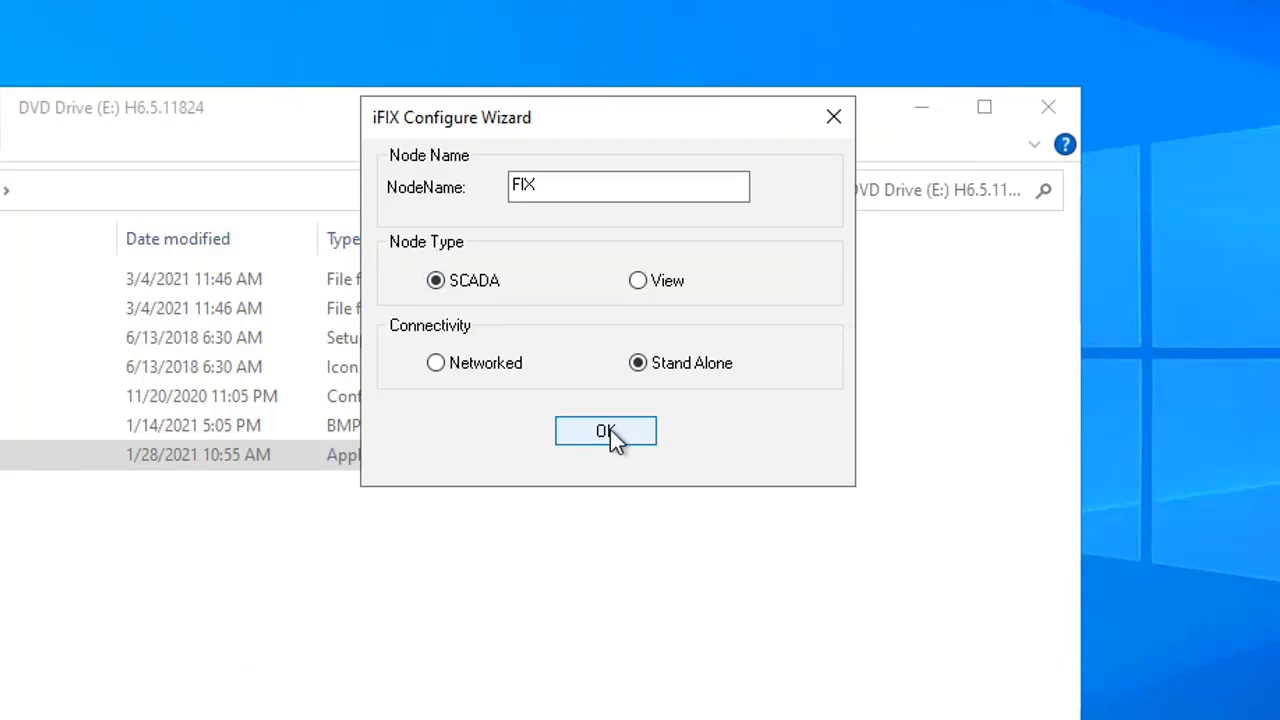
click(607, 433)
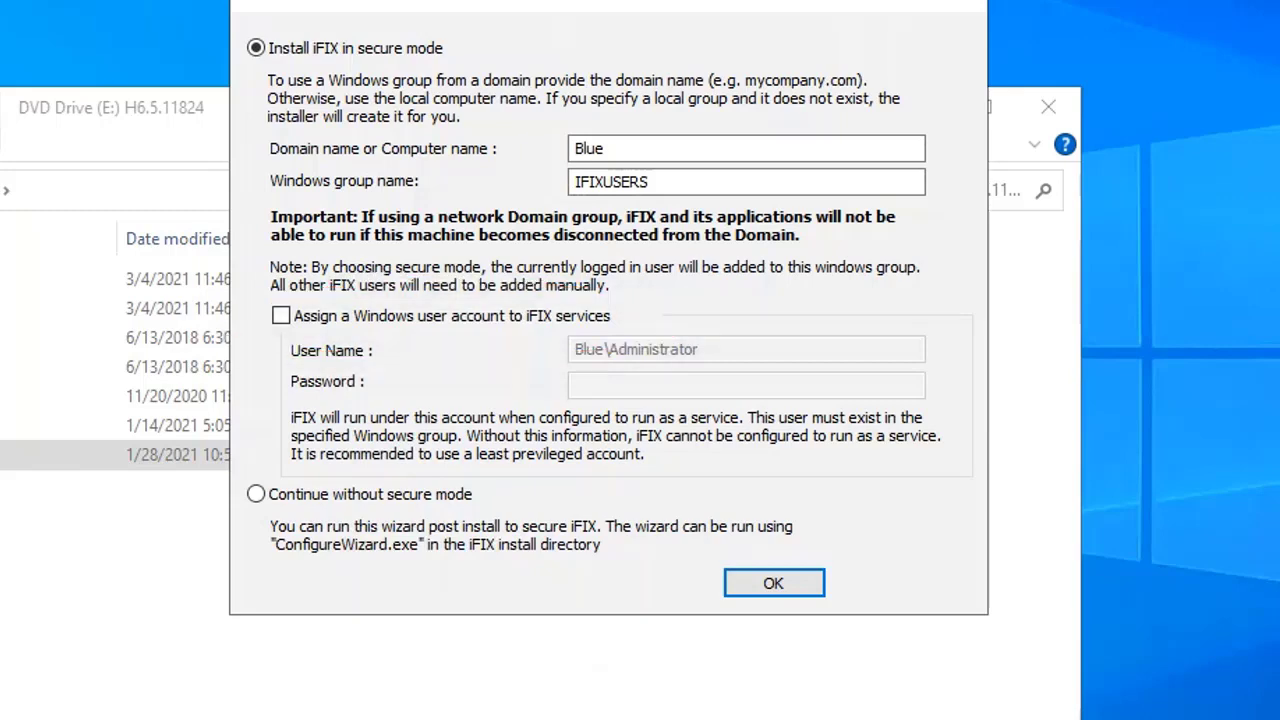
click(773, 585)
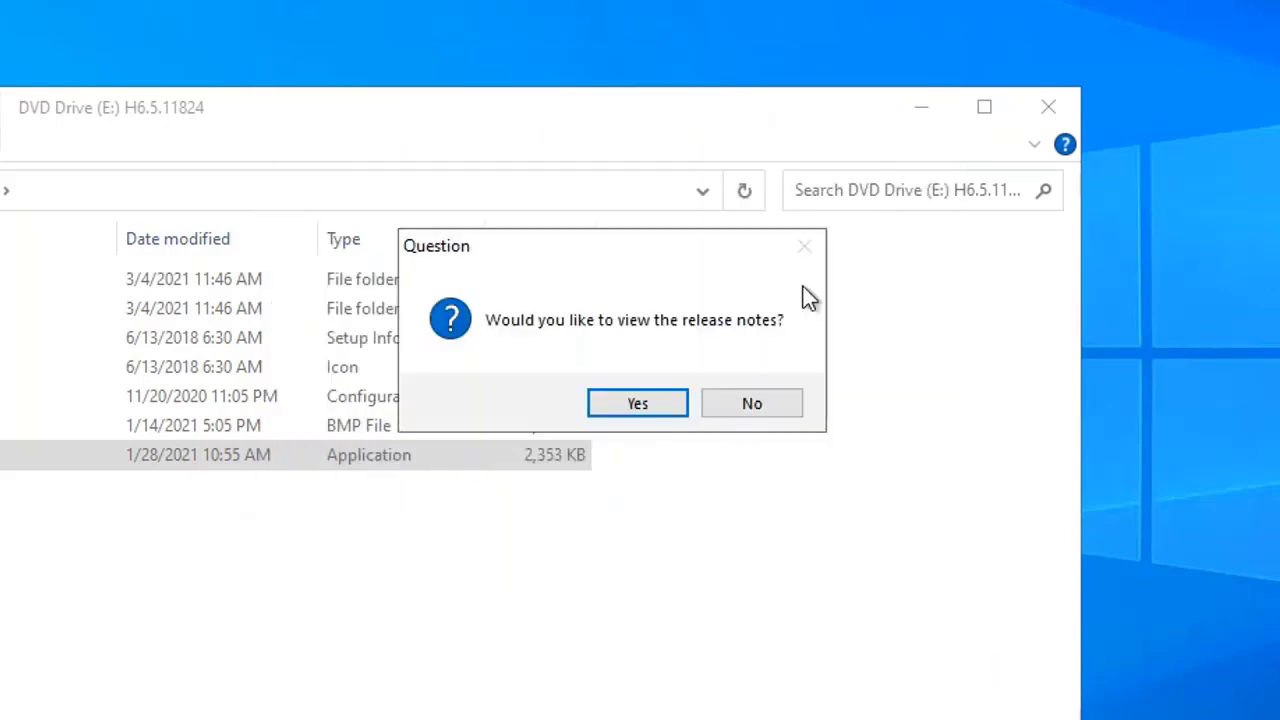
Open the iFIX 6.5 SP1 release notes and scroll down the New Features page
click(630, 398)
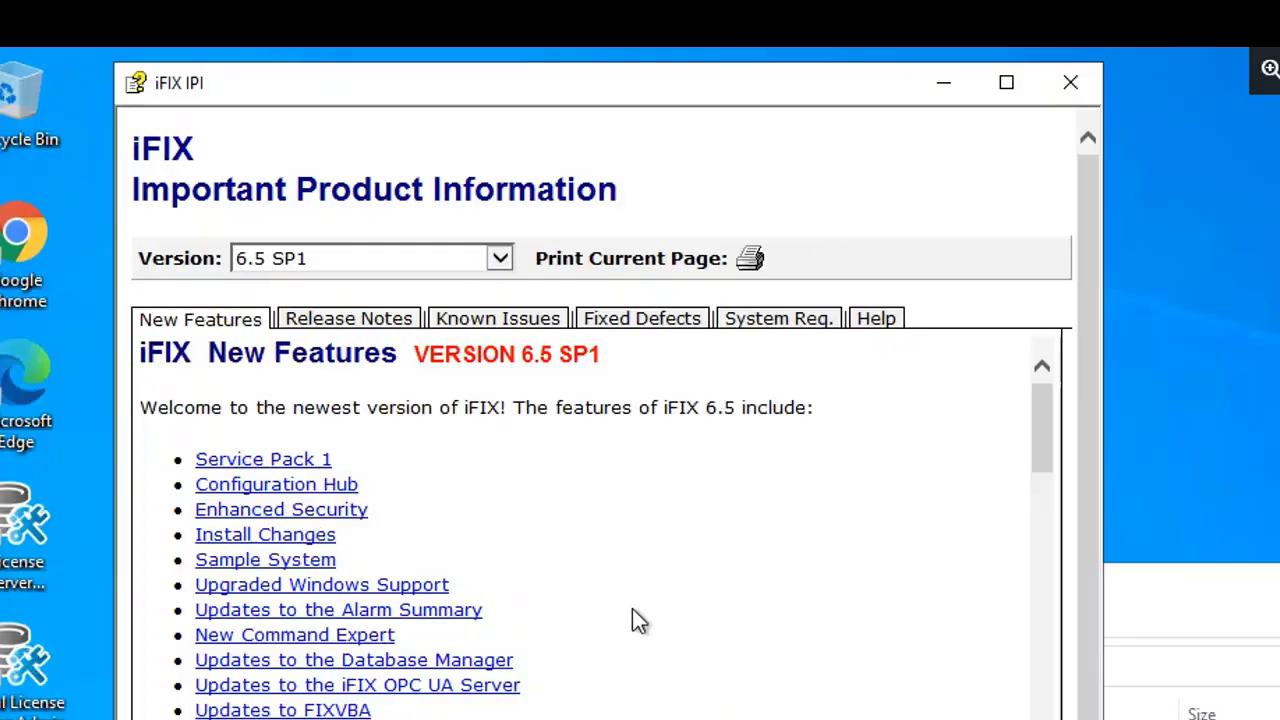
scroll(634, 617, down, 10)
scroll(640, 633, down, 5)
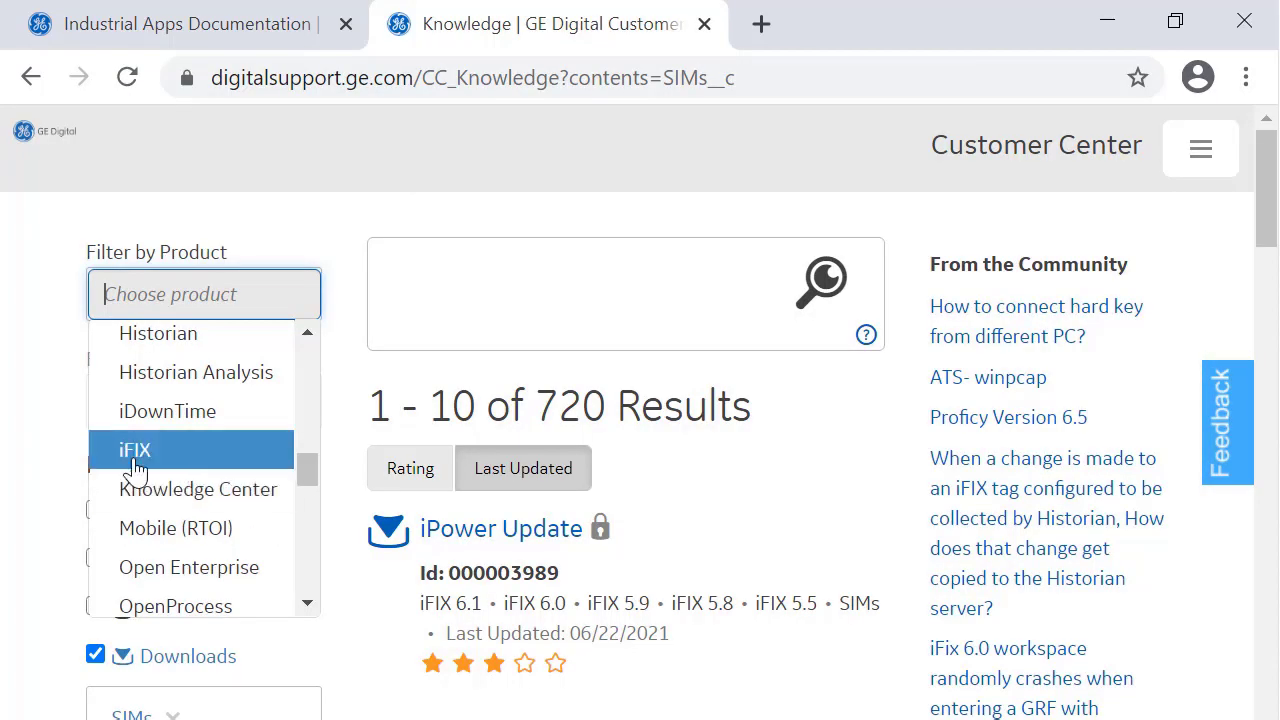
Filter the Knowledge page by product iFIX and version iFIX 6.5, then scroll the results
click(131, 449)
click(180, 396)
click(200, 462)
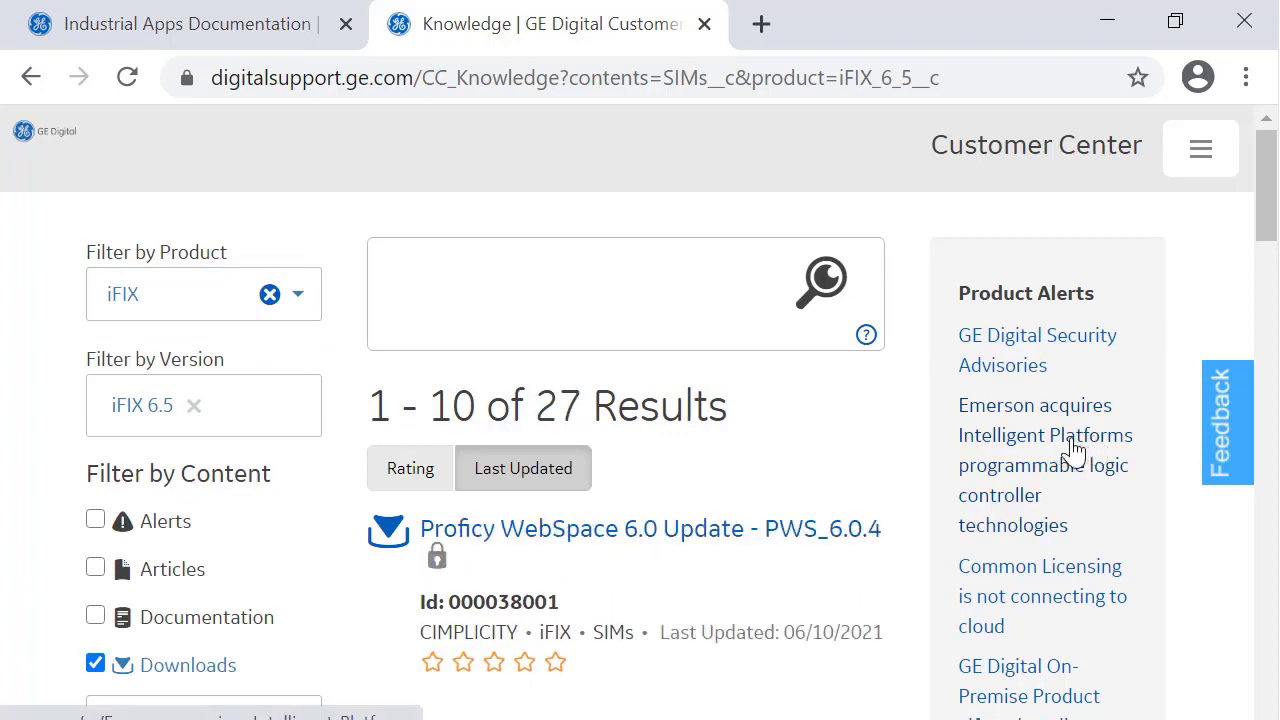
scroll(915, 487, down, 3)
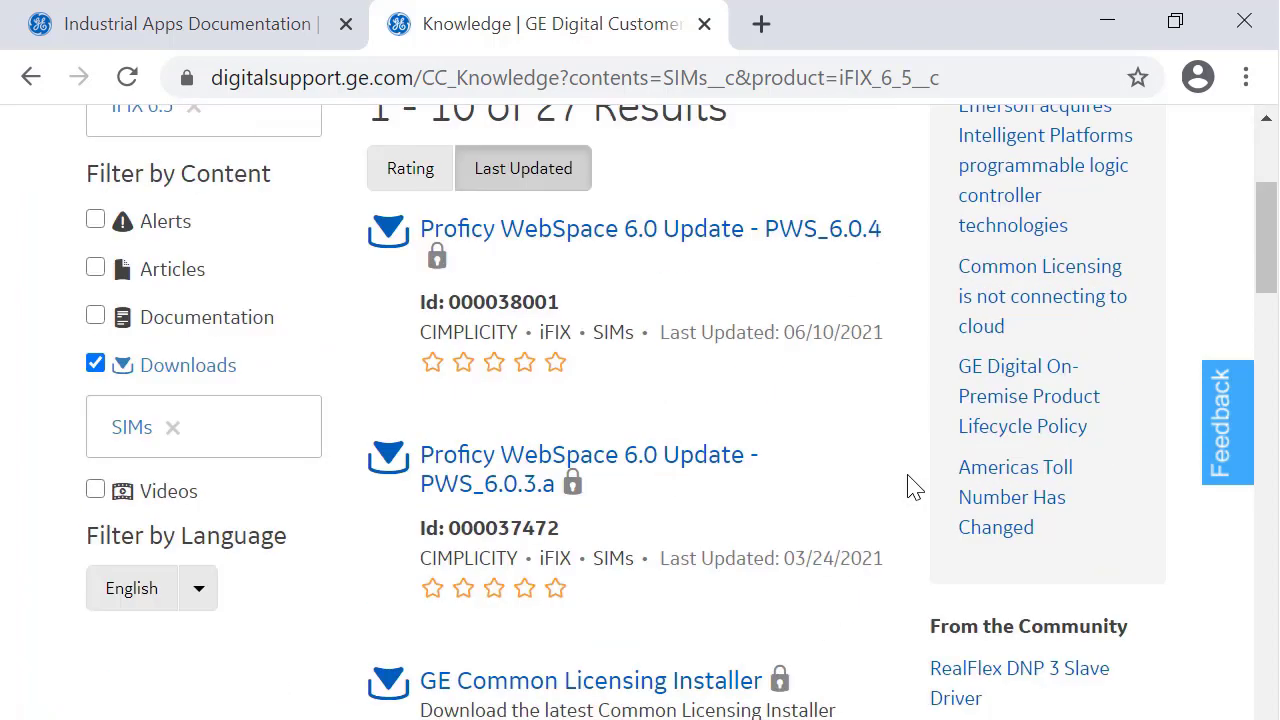
scroll(912, 487, down, 5)
scroll(912, 487, up, 8)
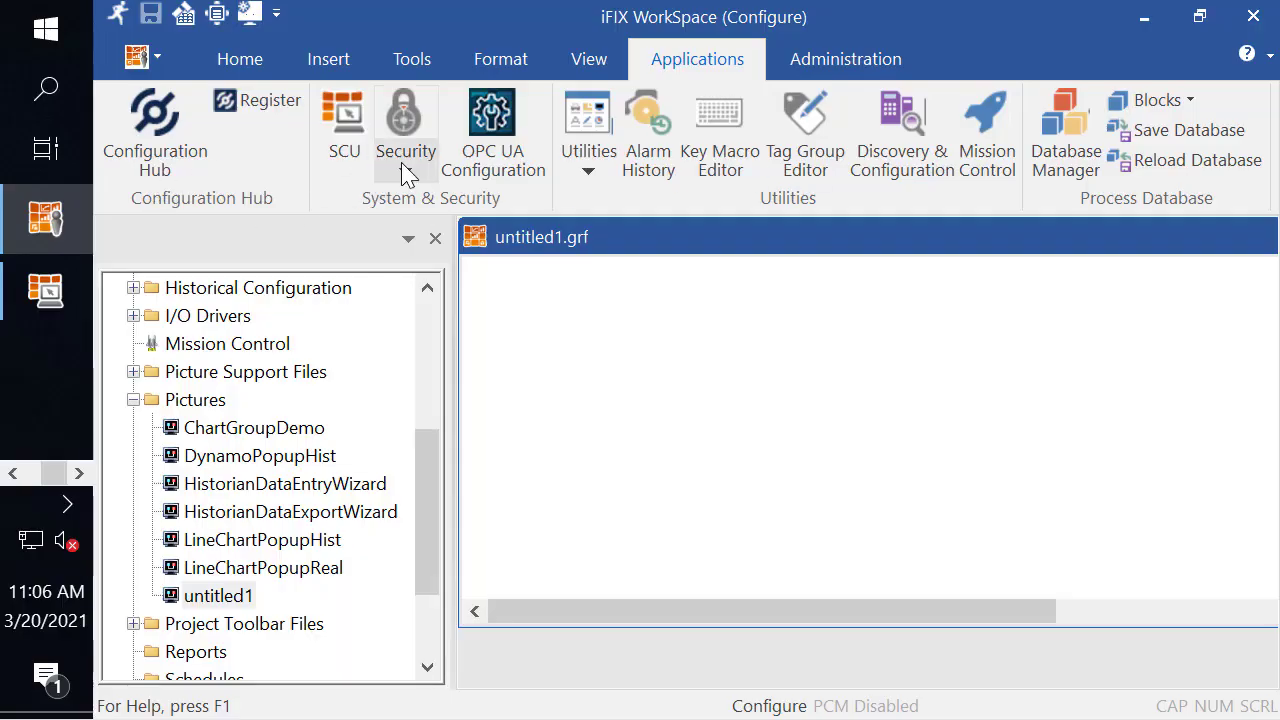
Launch the Security Configuration Utility, dismiss the default-accounts warning, and show User Accounts
click(403, 171)
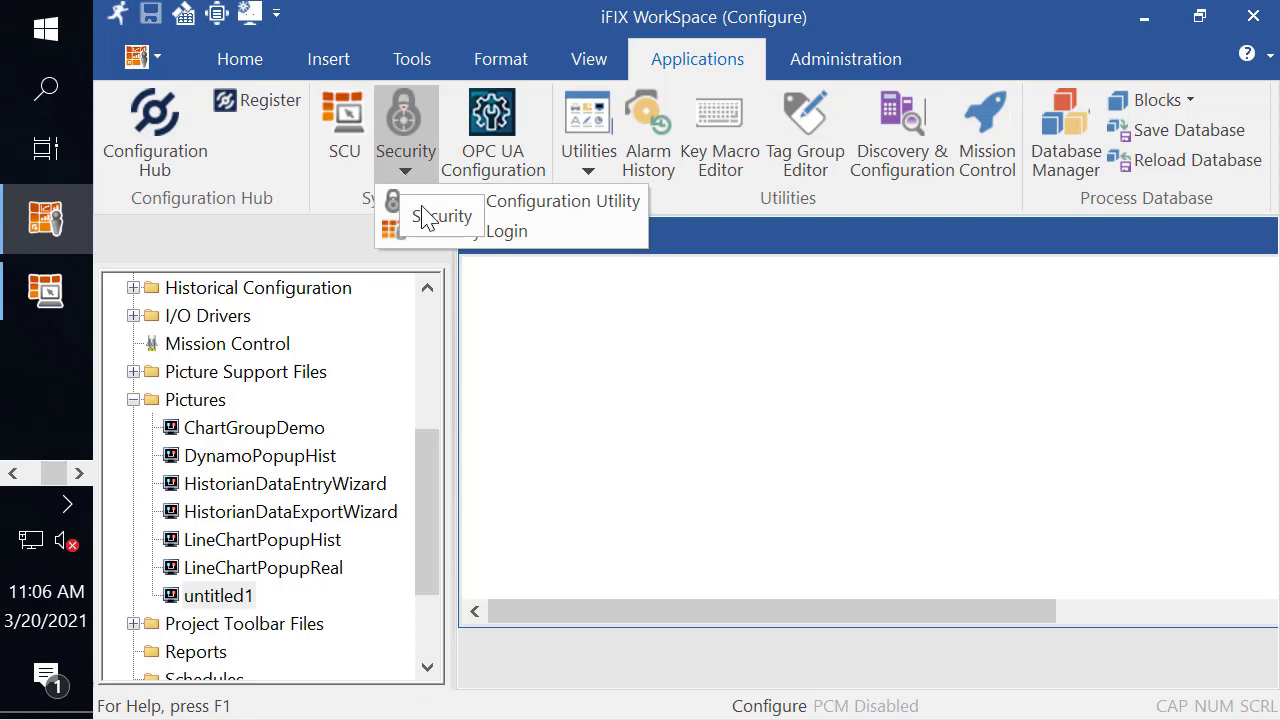
click(500, 205)
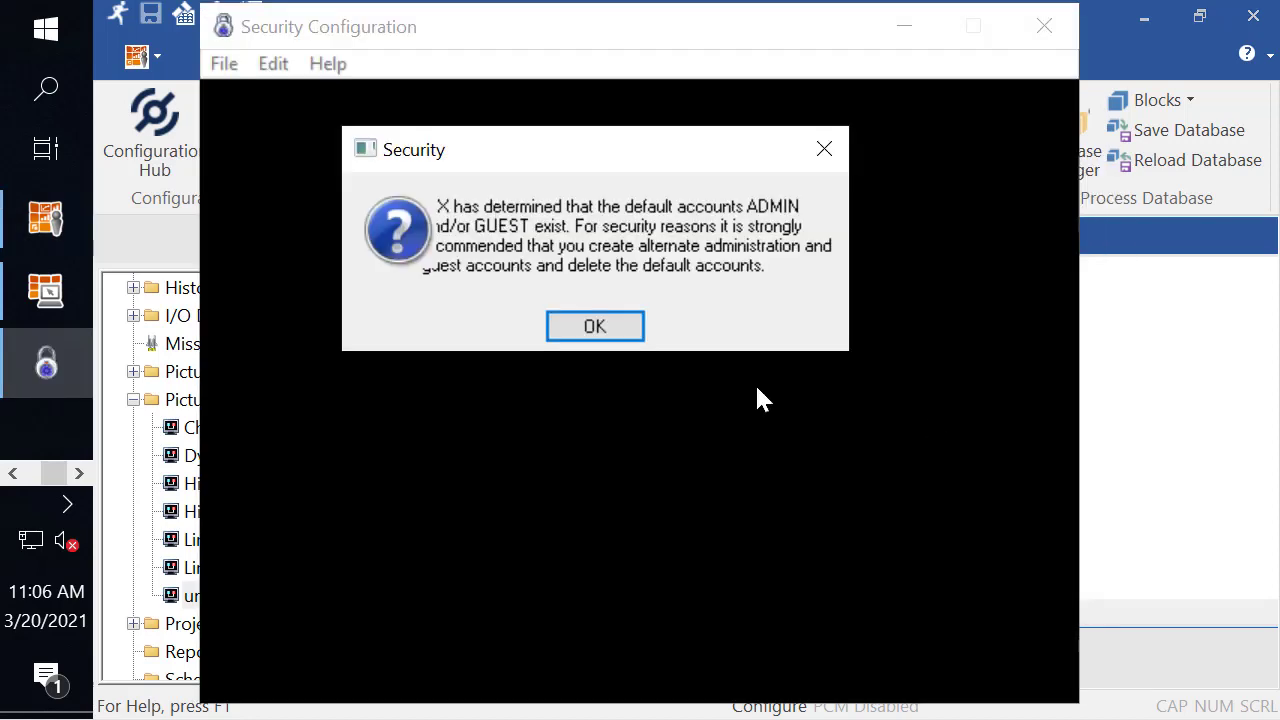
key(Return)
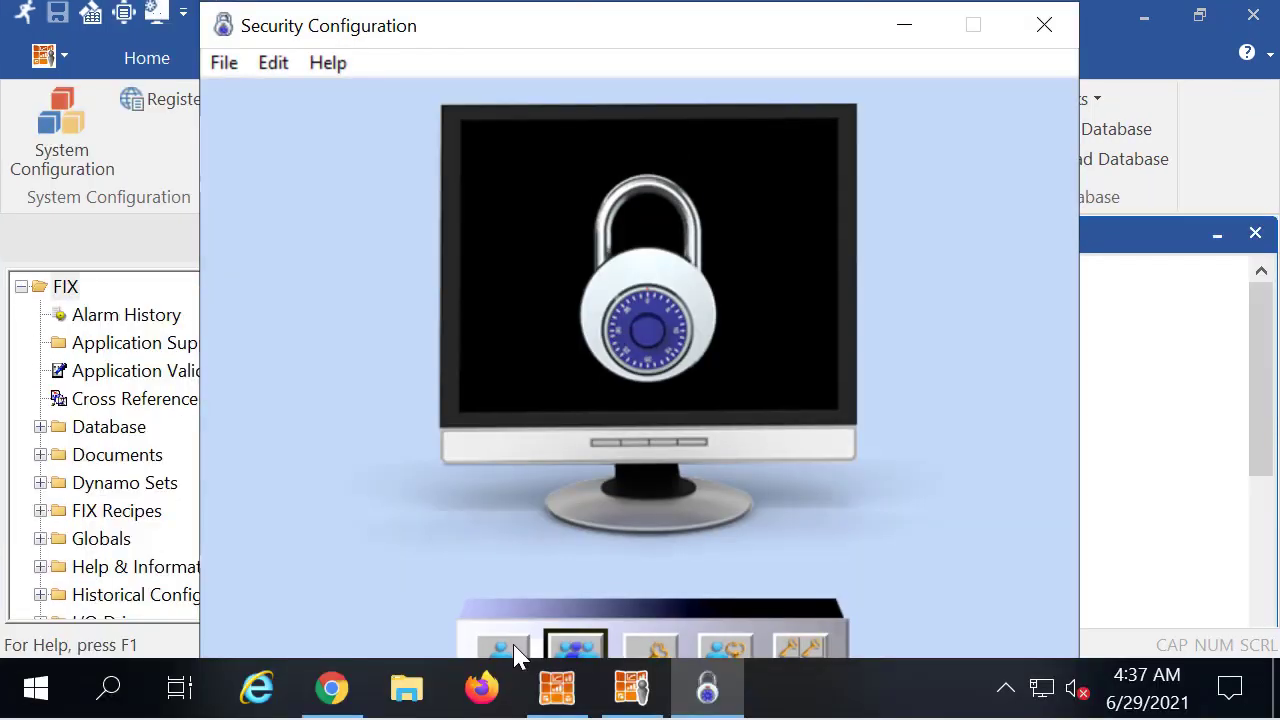
click(514, 650)
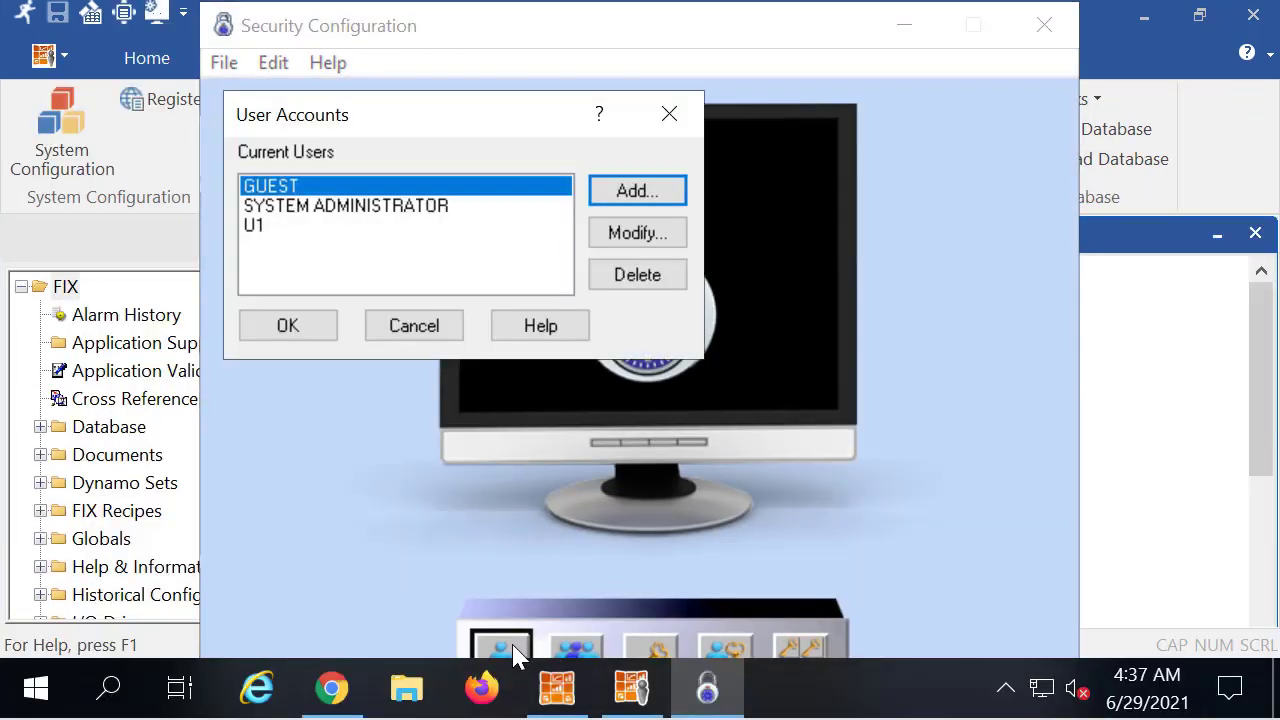
Replace the GUEST account's password with a new one and confirm it
click(645, 234)
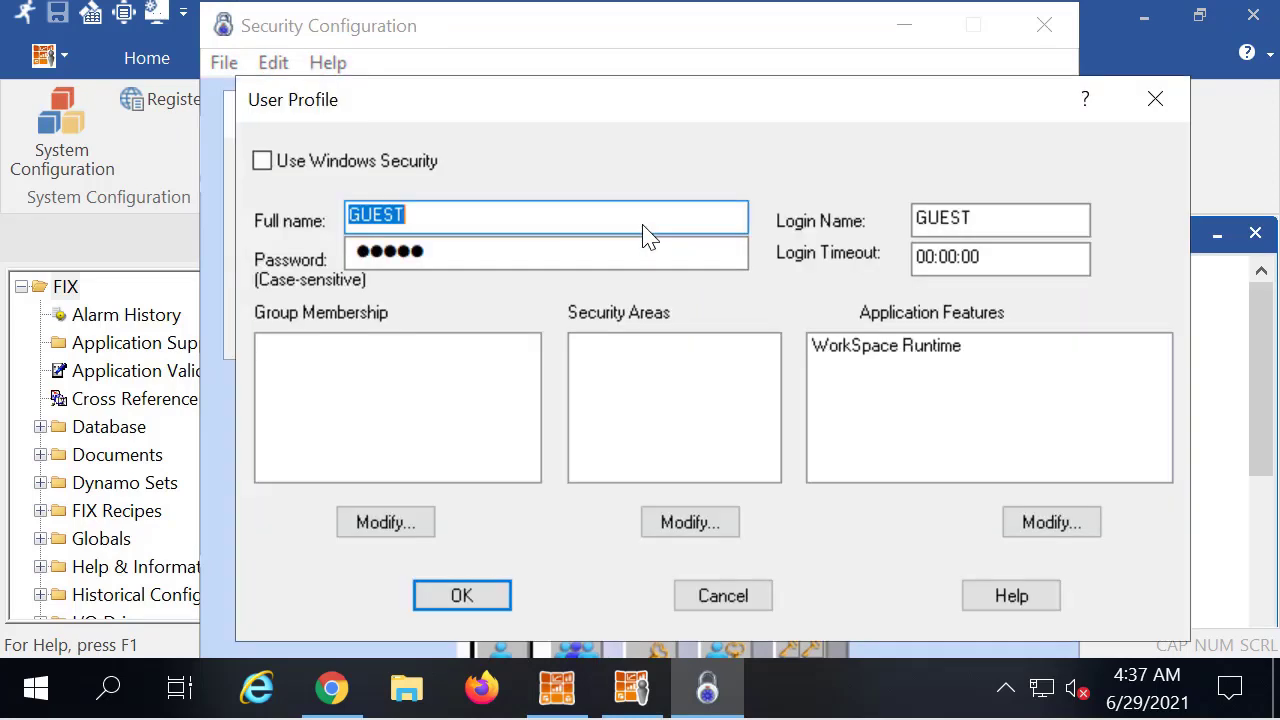
click(483, 251)
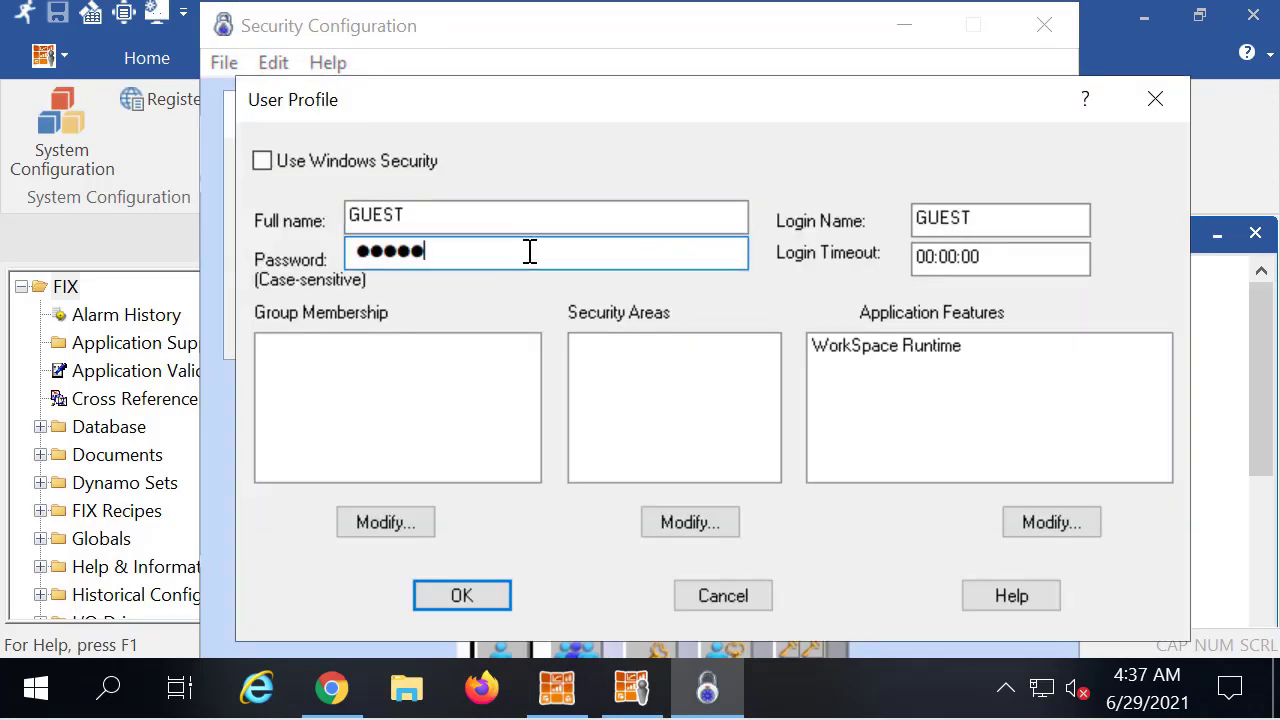
key(ctrl+a)
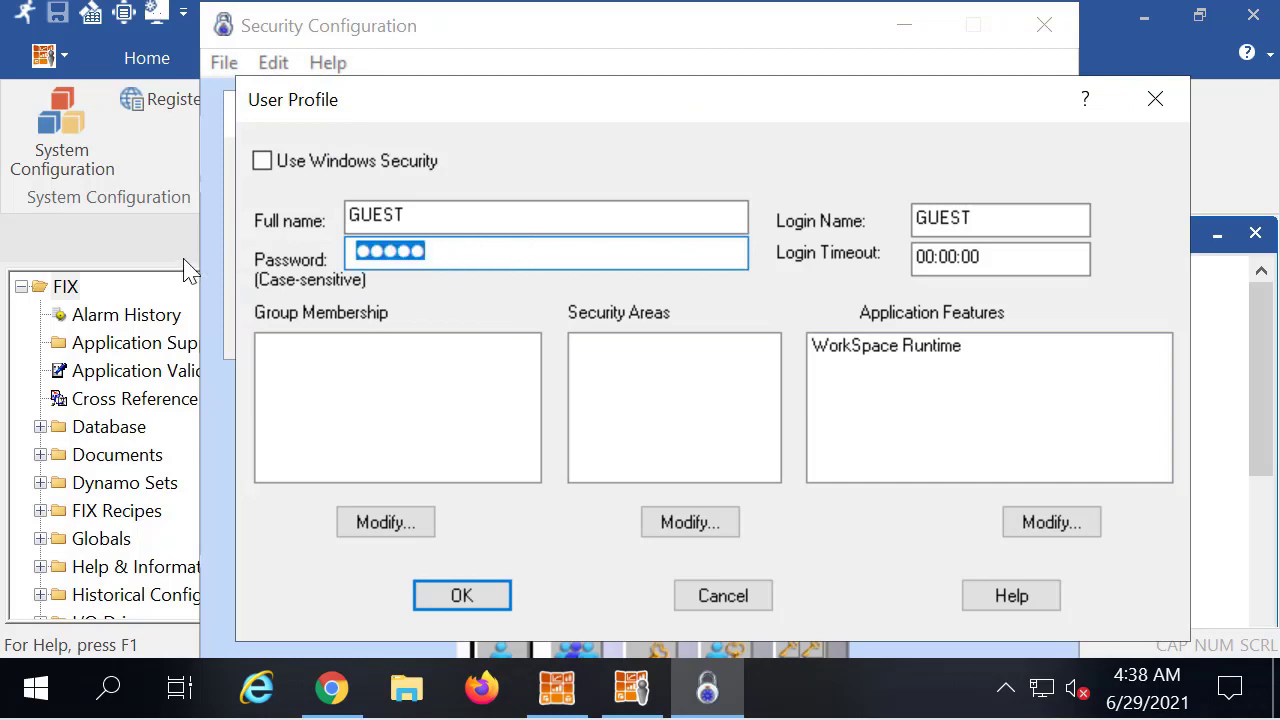
text(12345)
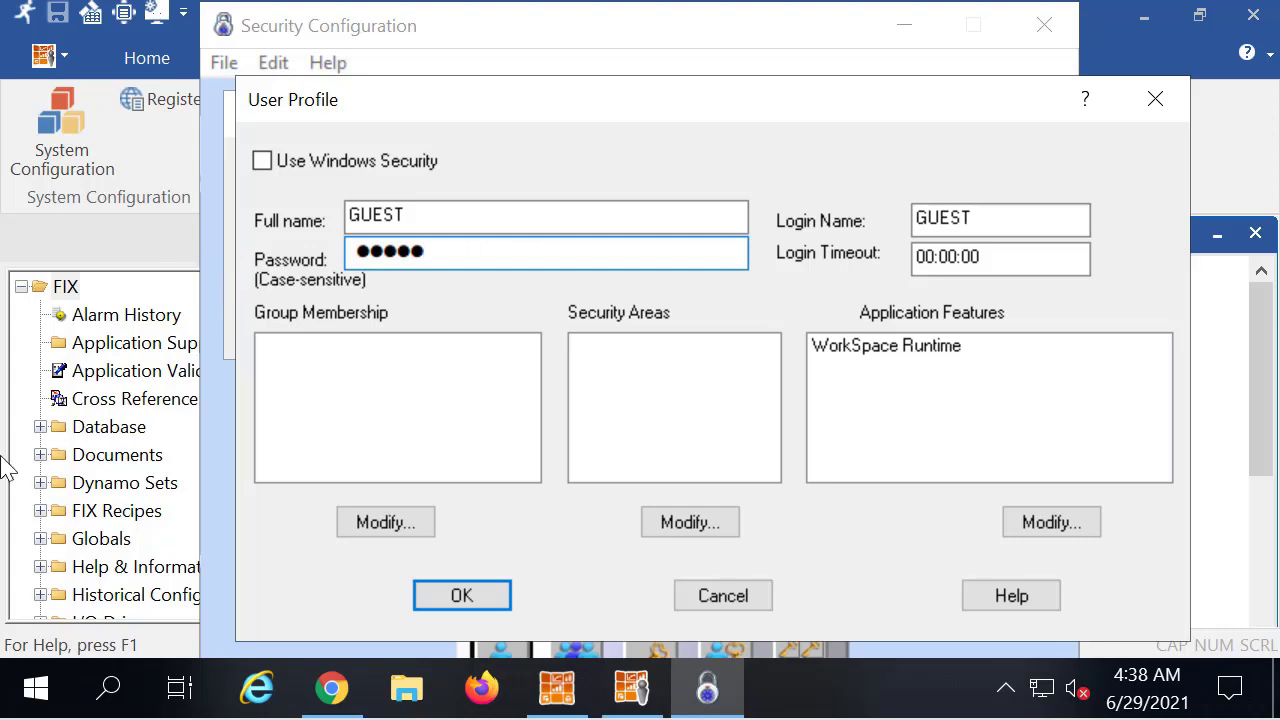
key(Tab)
text(12345)
click(452, 357)
Replace the SYSTEM ADMINISTRATOR account's password with a new one and confirm it
click(370, 205)
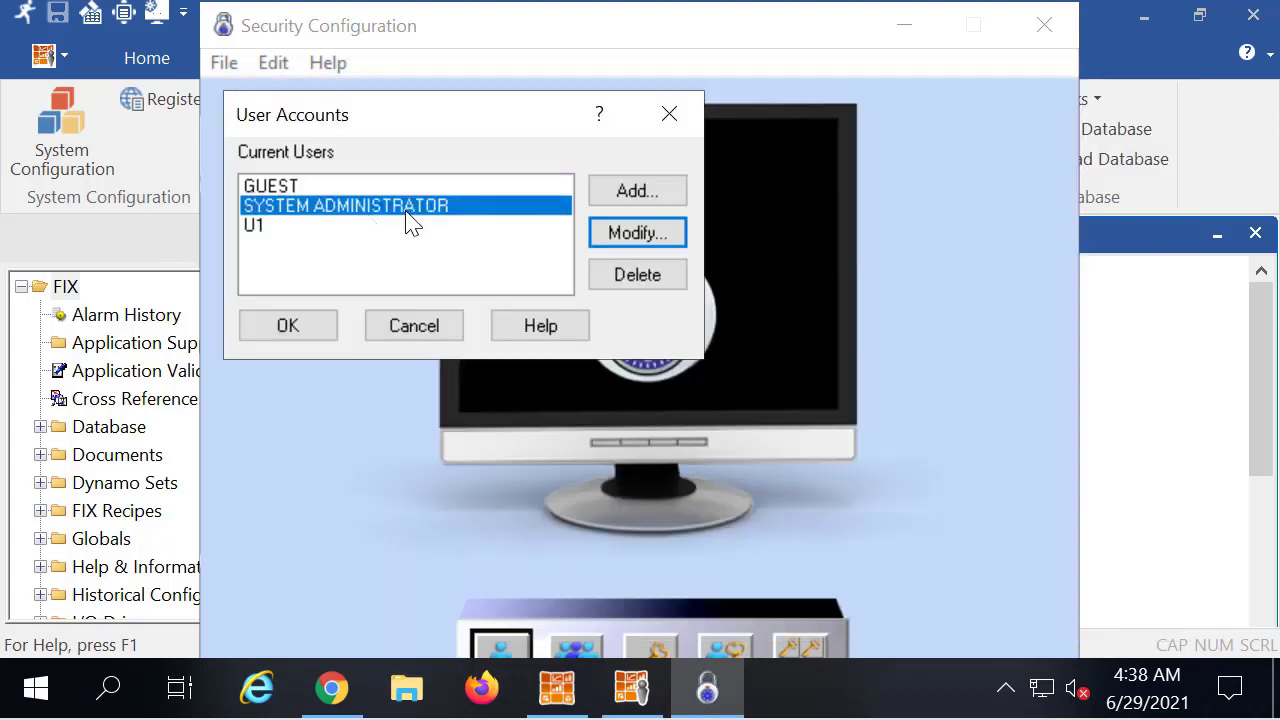
click(646, 240)
drag(529, 263, 252, 265)
text(12345)
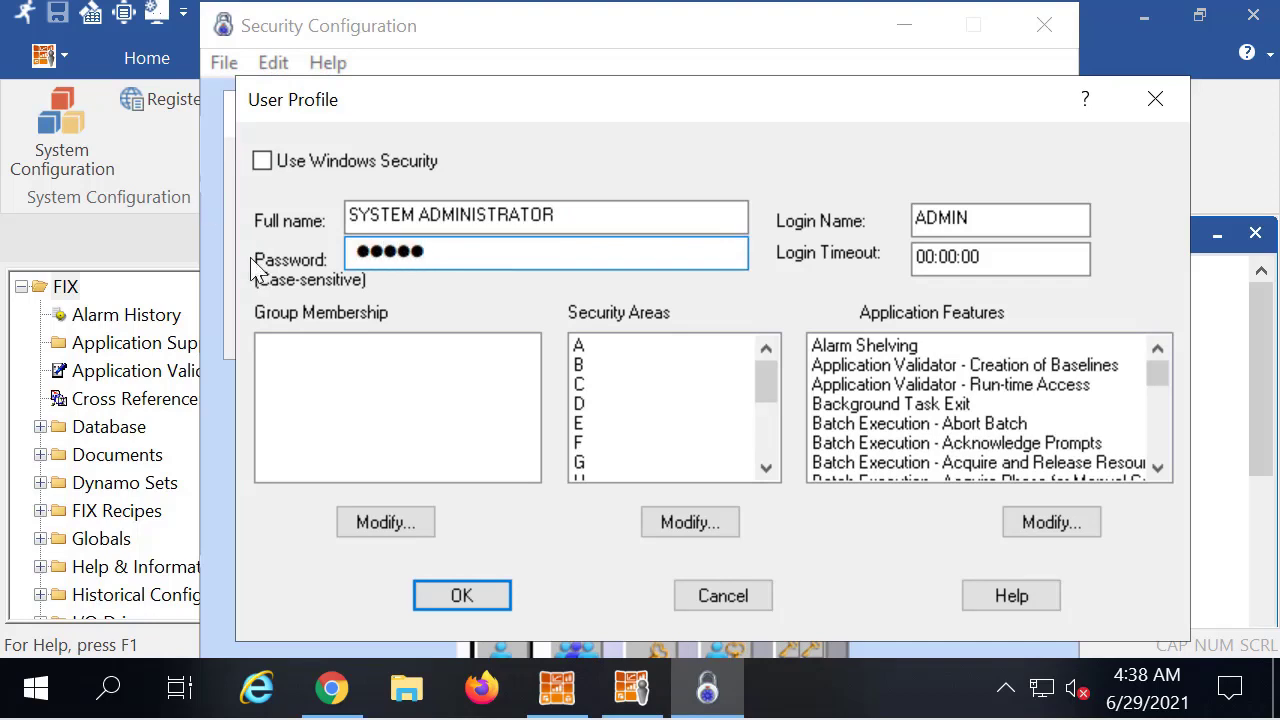
click(480, 604)
text(12345)
click(440, 358)
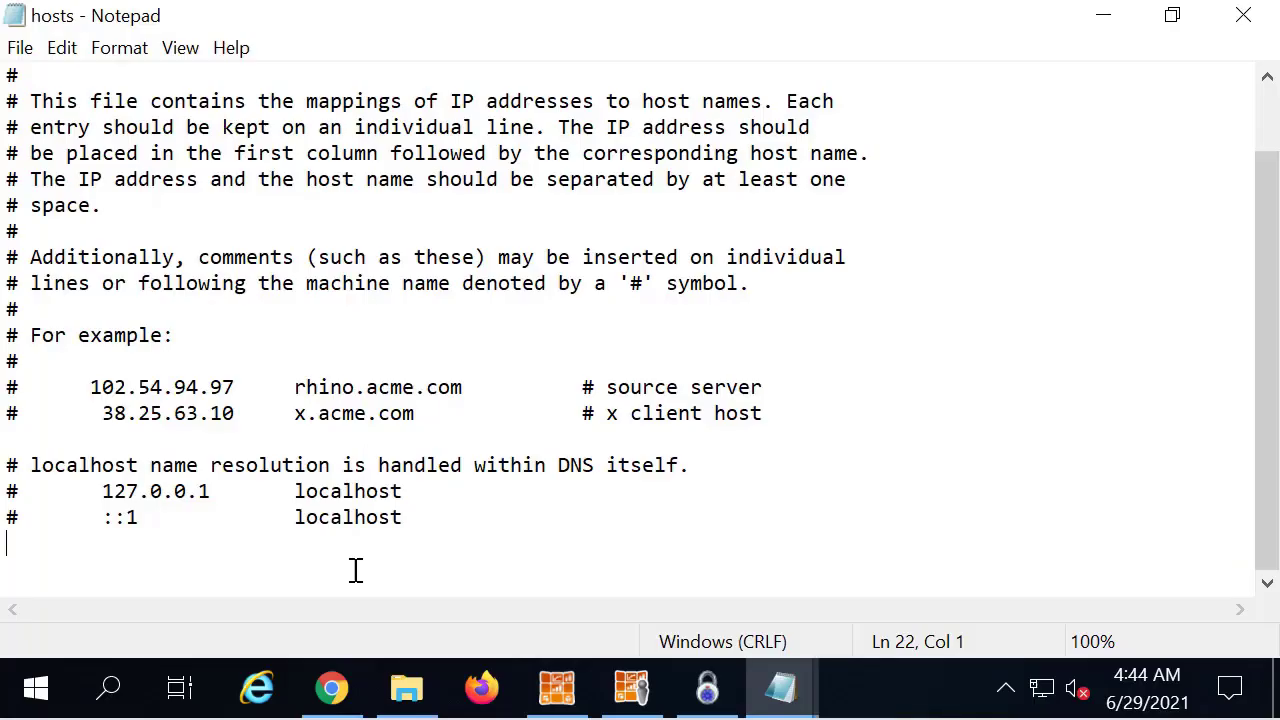
On the last line of hosts, type 199.199.199.199, a tab, then myserver
text(199.199.199.199)
key(Tab)
key(Tab)
text(mysr)
key(BackSpace)
text(erver)
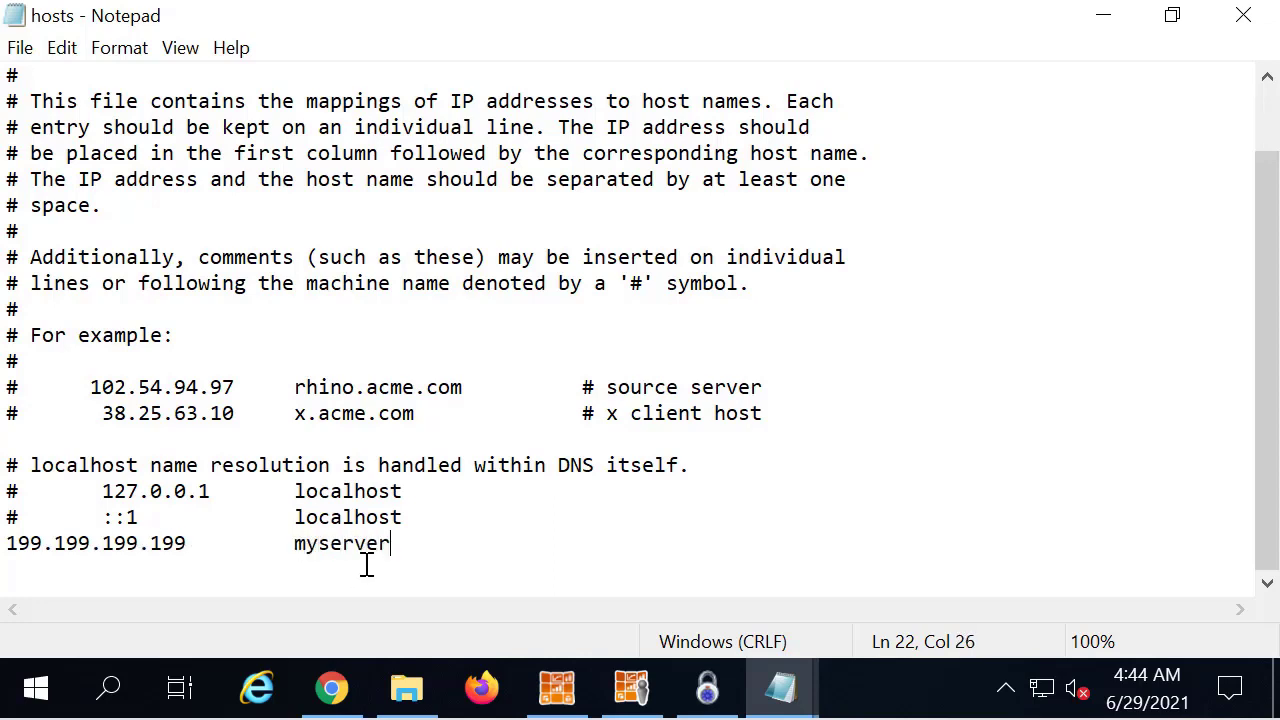